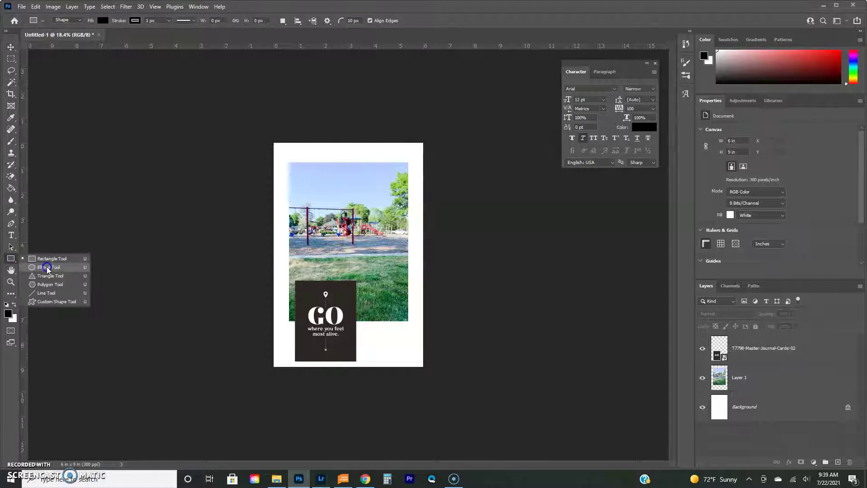
- Draw a black circle about 3.28 in wide over the lower part of the playground photo
left_click(826, 463)
left_click_drag(335, 246, 417, 347)
left_click(69, 156)
left_click(10, 48)
- Stack the GO journal card layer above the circle, and move and enlarge the card so it covers the circle
left_click(310, 345)
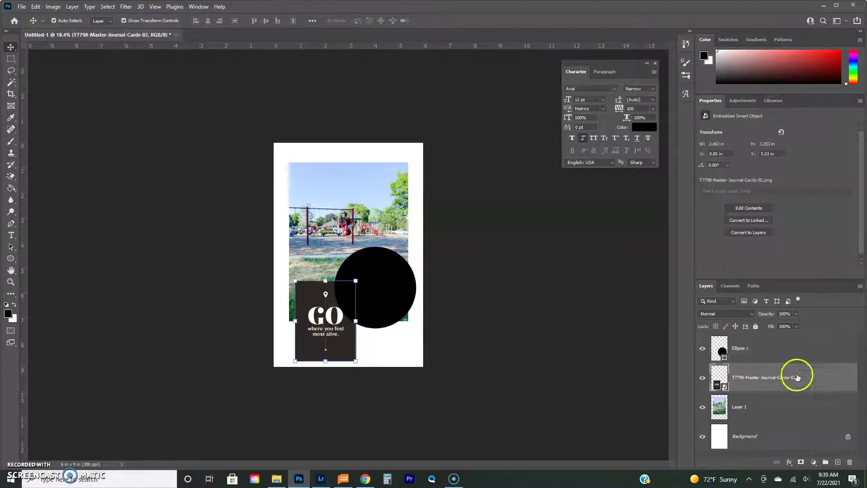
left_click_drag(793, 375, 786, 339)
left_click_drag(317, 324, 367, 285)
left_click_drag(406, 321, 431, 350)
left_click_drag(393, 298, 381, 289)
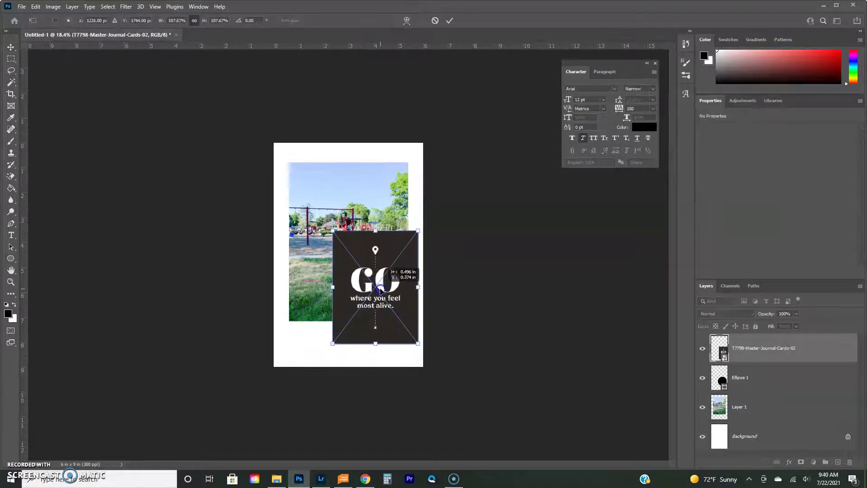
- Clip the journal card to the circle and slightly adjust the card's size to fit it
left_click(762, 361, "alt")
scroll(328, 230, "up", 3)
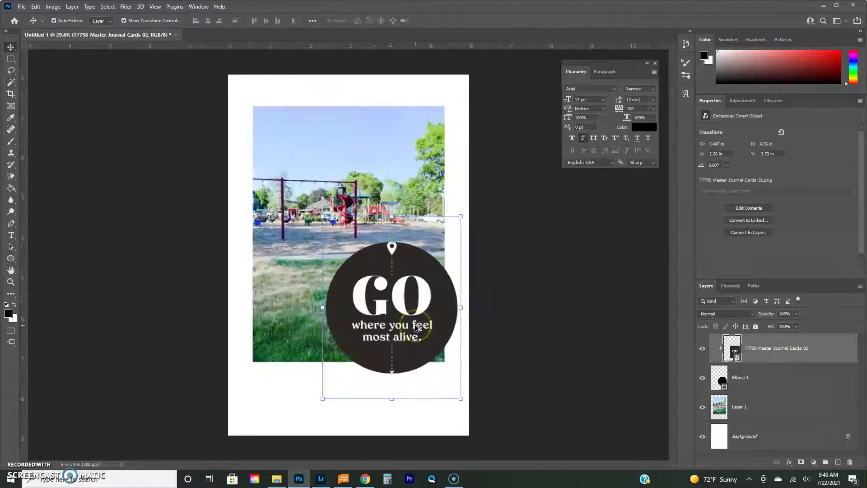
key("ctrl+t")
left_click_drag(322, 212, 324, 216)
key("Return")
- Center the circle and its clipped card over the photo's bottom edge, and add a drop shadow to the circle
left_click(759, 376, "shift")
left_click_drag(403, 309, 355, 368)
left_click(768, 375)
left_click(790, 462)
left_click(809, 459)
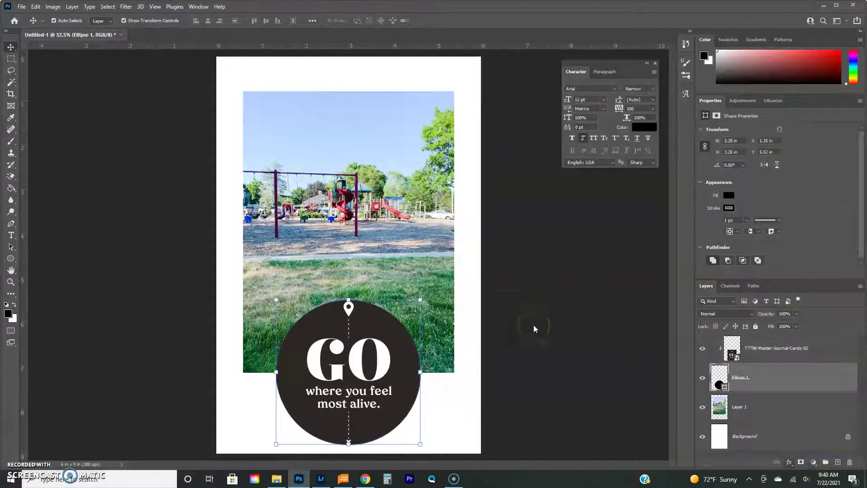
left_click(573, 92)
left_click(153, 225)
- Save a JPEG copy of the page in the JULY folder as Blurb page 6x9 tb JULY 21 pg 55
left_click(21, 6)
left_click(40, 124)
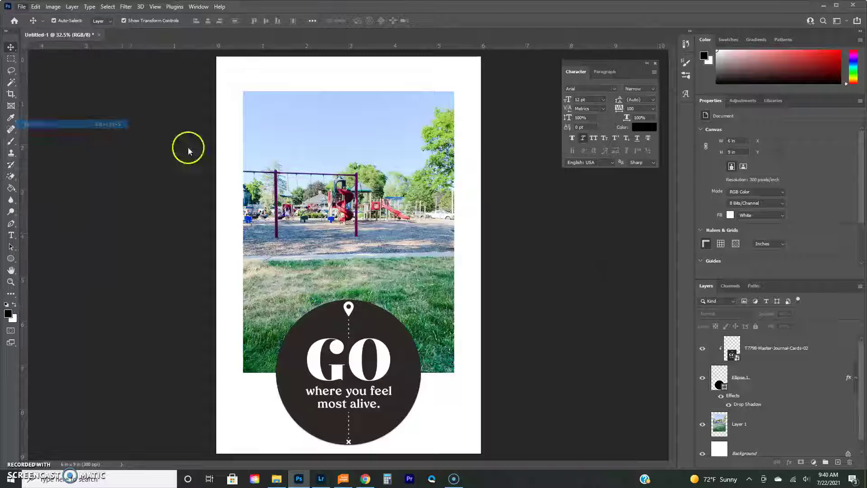
left_click(181, 363)
left_click(79, 274)
scroll(352, 289, "down", 3)
left_click(358, 320)
left_click(319, 321)
left_click(142, 353)
left_click(143, 352)
key("BackSpace")
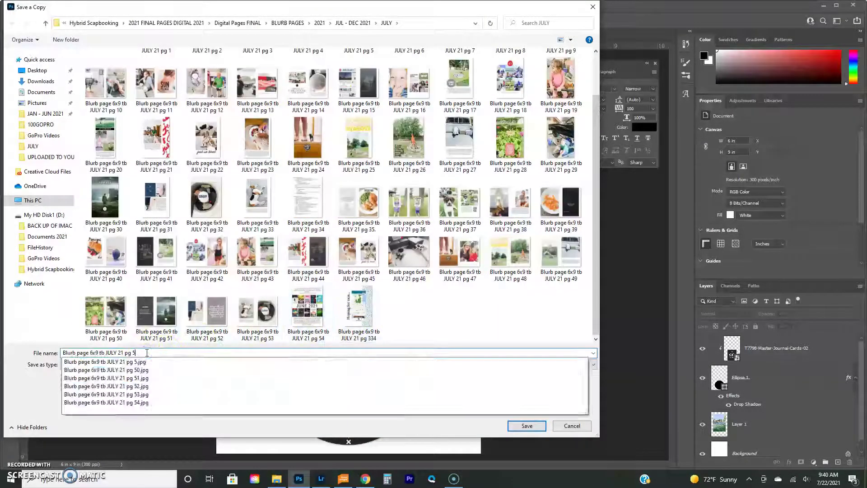
type("5")
key("Return")
left_click(477, 119)
- Switch to BookWright, import Blurb page 6x9 tb JULY 21 pg 55, and place it on page 28
left_click(344, 479)
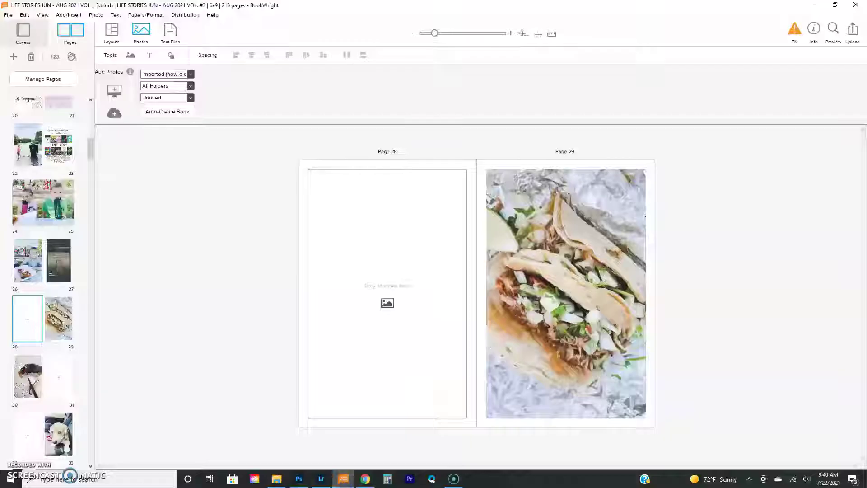
left_click(115, 91)
scroll(358, 194, "down", 5)
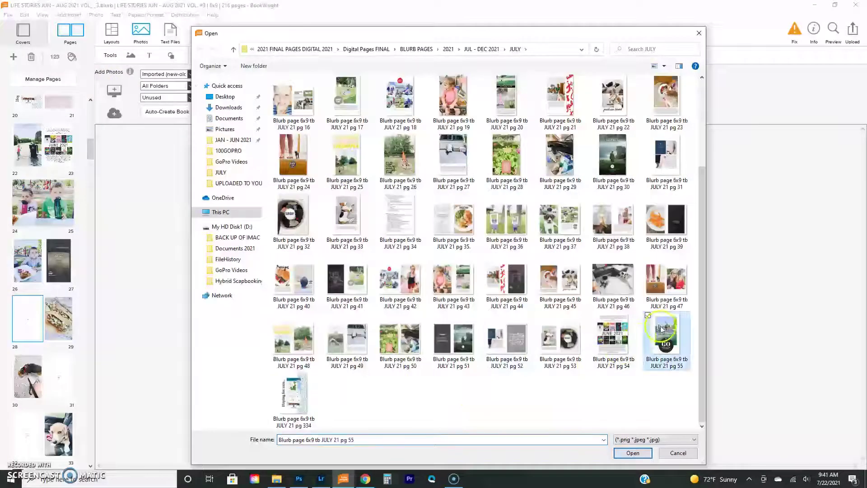
left_click(666, 338)
left_click(633, 454)
left_click_drag(217, 86, 357, 284)
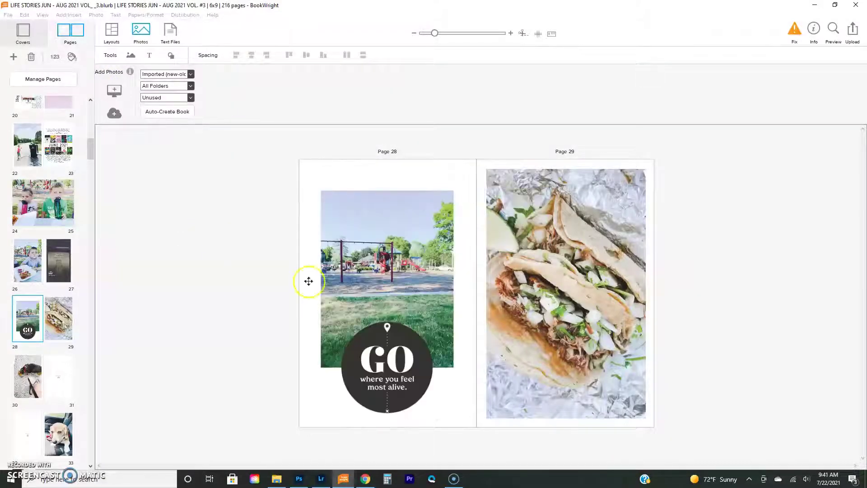
left_click(53, 368)
- Switch to Lightroom, look through the Friday, Jun 11 photos, and send the garage photo to Photoshop for editing
left_click(321, 479)
left_click(78, 379)
left_click(459, 418)
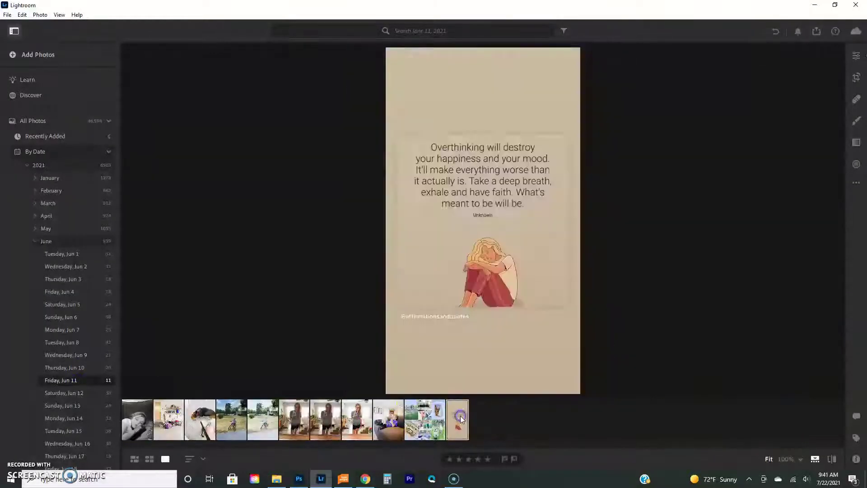
left_click(424, 419)
left_click(388, 423)
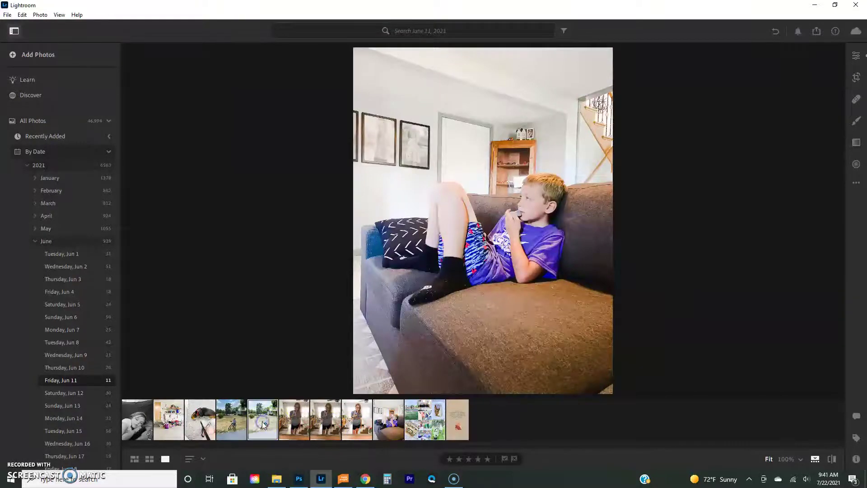
left_click(205, 424)
left_click(166, 425)
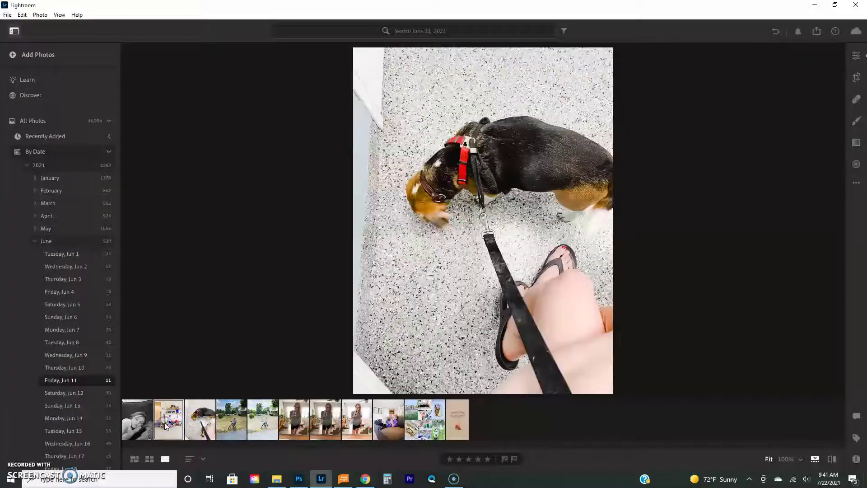
right_click(166, 424)
left_click(199, 320)
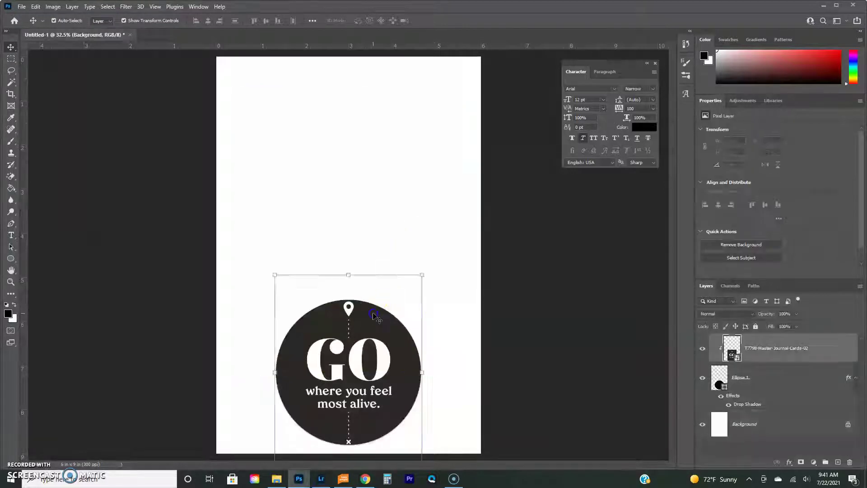
- Delete the old photo, circle and journal card so only the white background remains
key("Delete")
key("Delete")
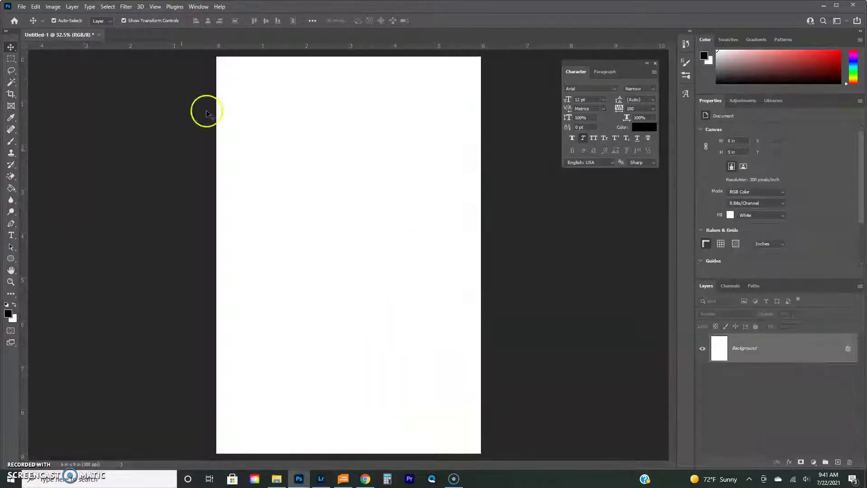
- Place the garage photo on the blank page, scaled to about 5.43 x 7.23 in with a narrow white border at the top and sides
mouse_move(362, 479)
left_click(298, 477)
left_click(298, 478)
left_click_drag(165, 35, 148, 106)
left_click_drag(282, 266, 411, 191)
left_click(316, 109)
key("ctrl+minus")
key("ctrl+minus")
left_click_drag(182, 76, 290, 219)
left_click_drag(322, 261, 318, 198)
key("Return")
key("Return")
- Switch to File Explorer and search the Hybrid Scapbooking folder for "bad day"
left_click(276, 478)
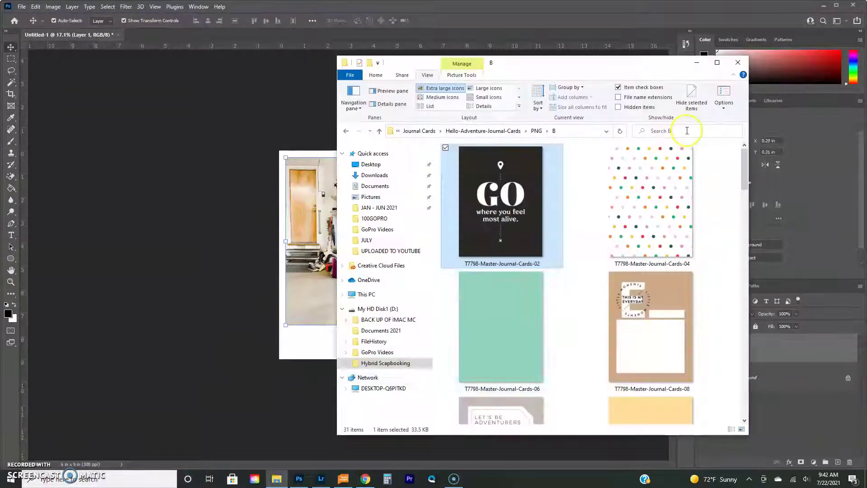
left_click(368, 363)
left_click(701, 136)
type("bad")
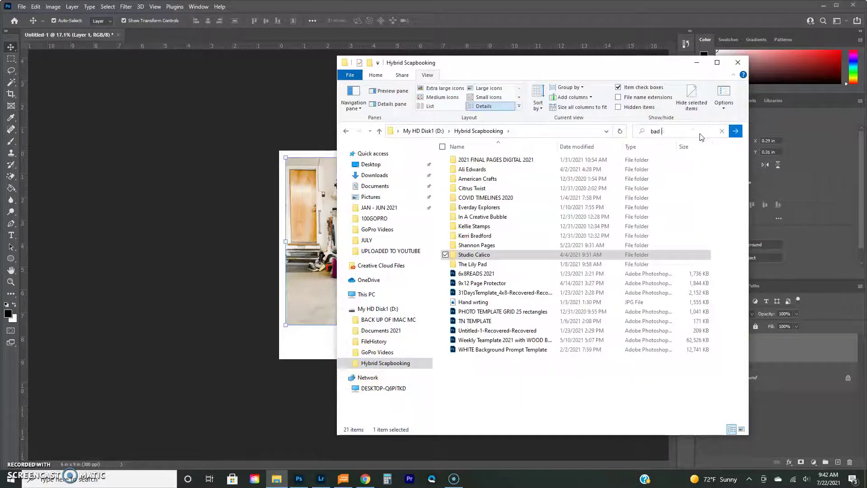
type(" day")
left_click(737, 130)
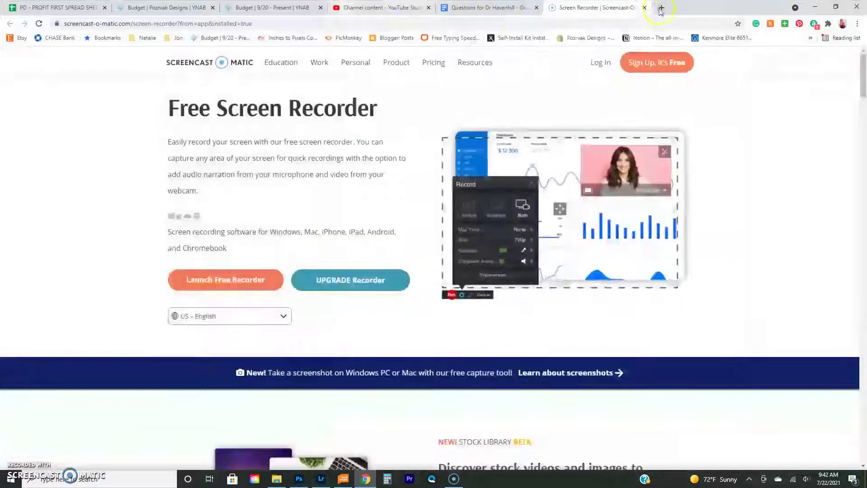
- Open the Daily Jounral - for Blogger document from Google Drive in a new Chrome tab
left_click(661, 8)
left_click(334, 235)
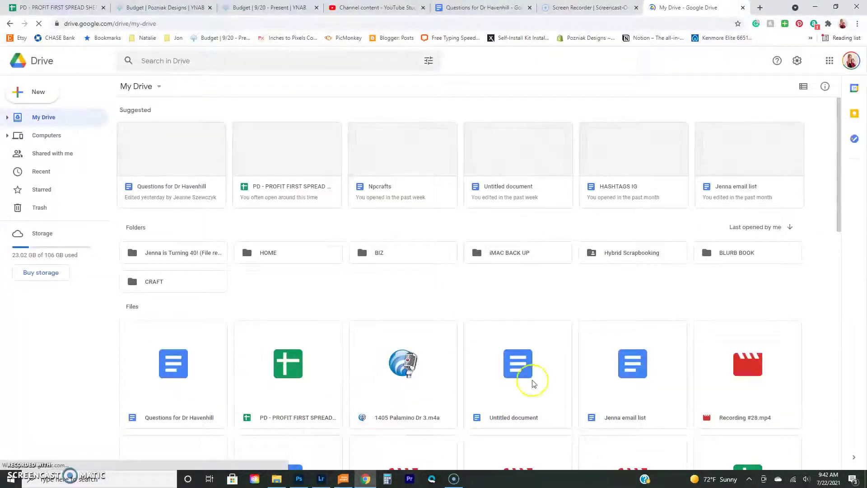
scroll(517, 386, "down", 2)
double_click(298, 336)
left_click(650, 7)
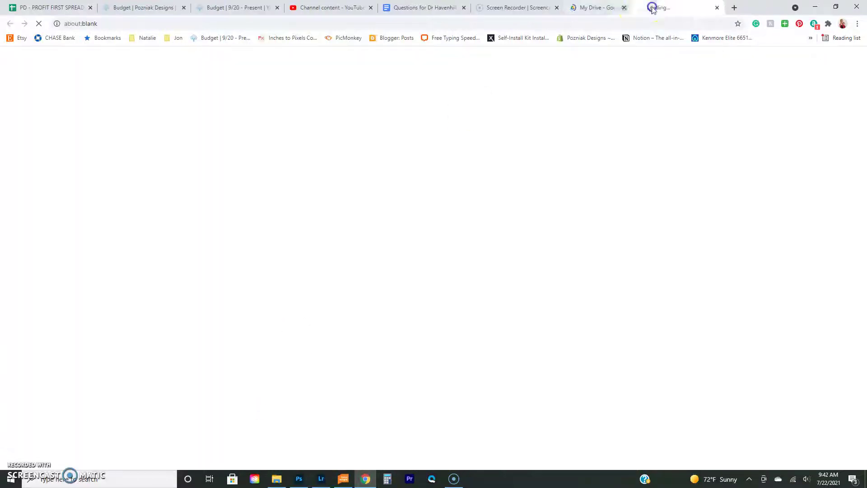
- Return to File Explorer and shorten the Hybrid Scapbooking search to "bad"
left_click(299, 479)
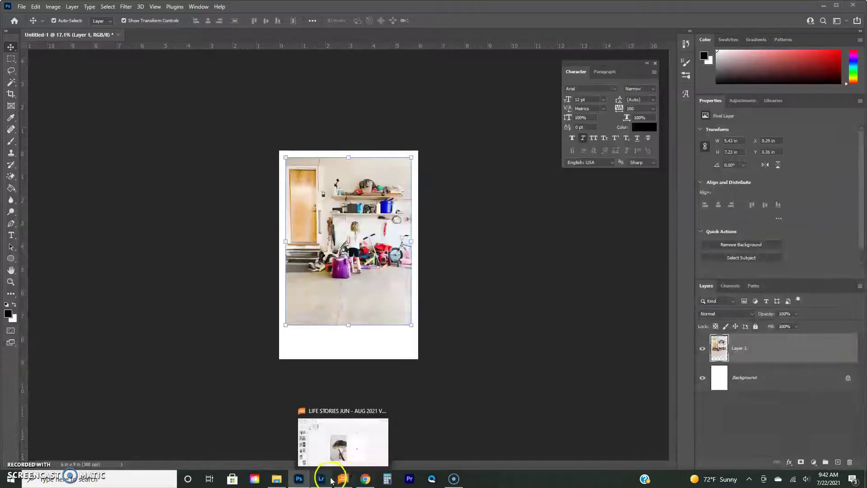
left_click(277, 478)
key("BackSpace")
key("BackSpace")
key("BackSpace")
key("BackSpace")
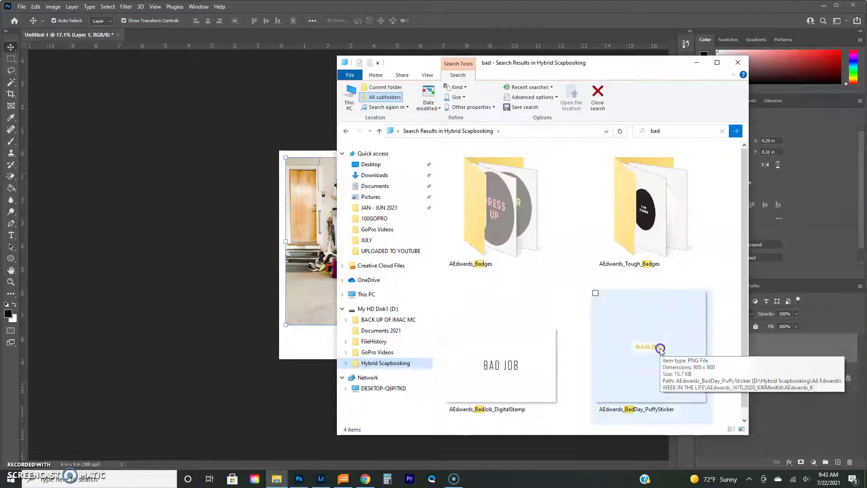
- Place the AEdwards_BadDay_PuffySticker image on the lower part of the garage photo, enlarged to about 2.75 x 0.74 in
left_click_drag(660, 345, 314, 302)
left_click_drag(354, 256, 354, 302)
left_click_drag(385, 337, 517, 464)
key("Return")
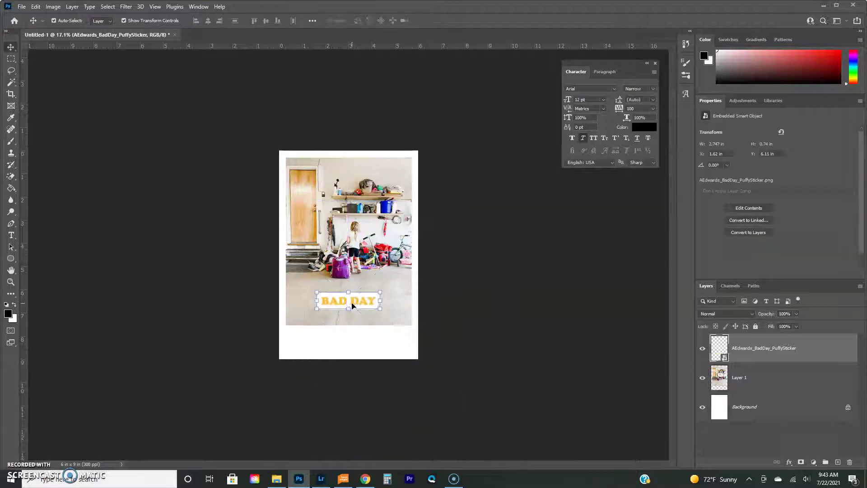
- Add a drop shadow to the BAD DAY sticker and move it slightly lower on the photo
left_click(789, 461)
left_click(813, 448)
key("Return")
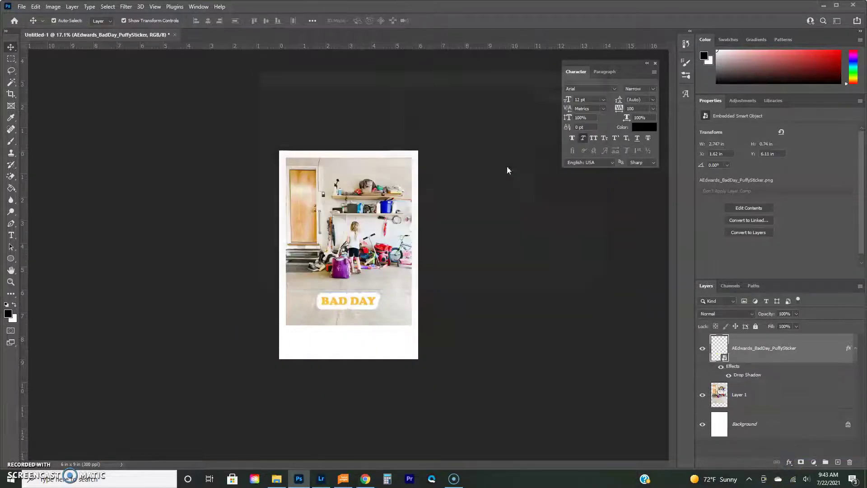
left_click_drag(359, 311, 361, 320)
- Draw a text box about 5.03 x 0.9 in the white space below the photo
left_click(366, 355)
left_click(12, 235)
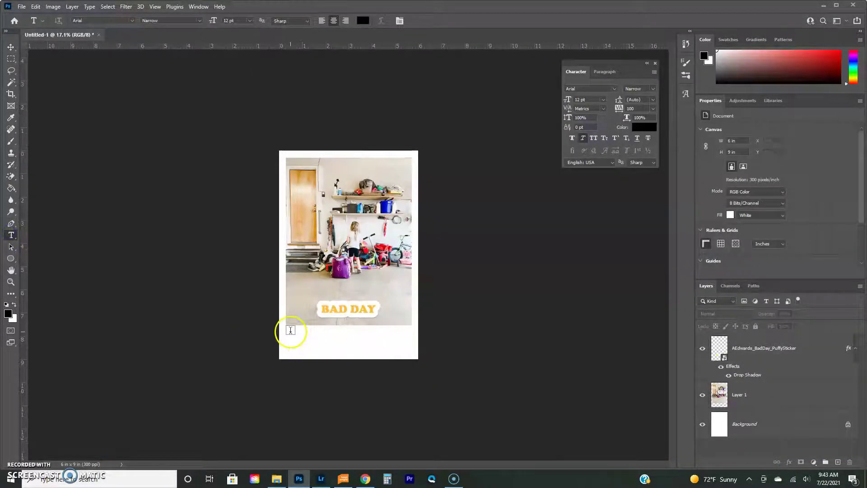
left_click_drag(407, 351, 406, 351)
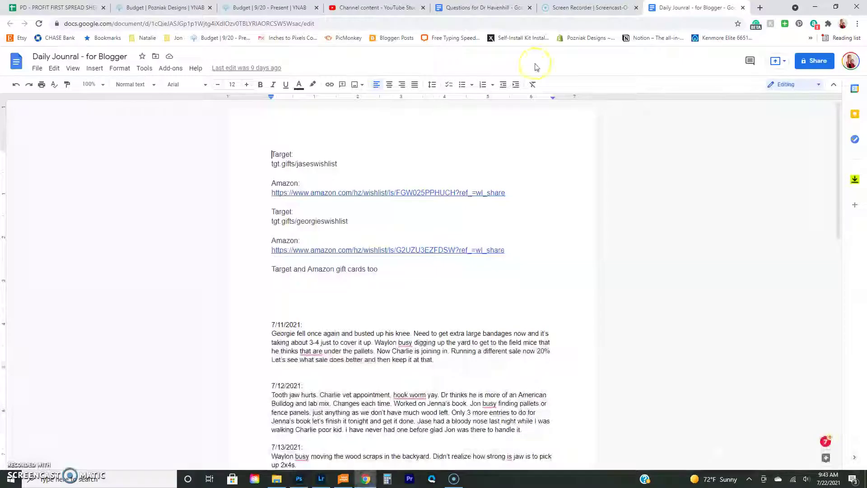
- In the Daily Jounral document, begin a paragraph below the gift cards line: "Took Hank to the vet as he has been coughing for about 3 weeks"
key("Return")
key("Return")
key("Return")
left_click(284, 296)
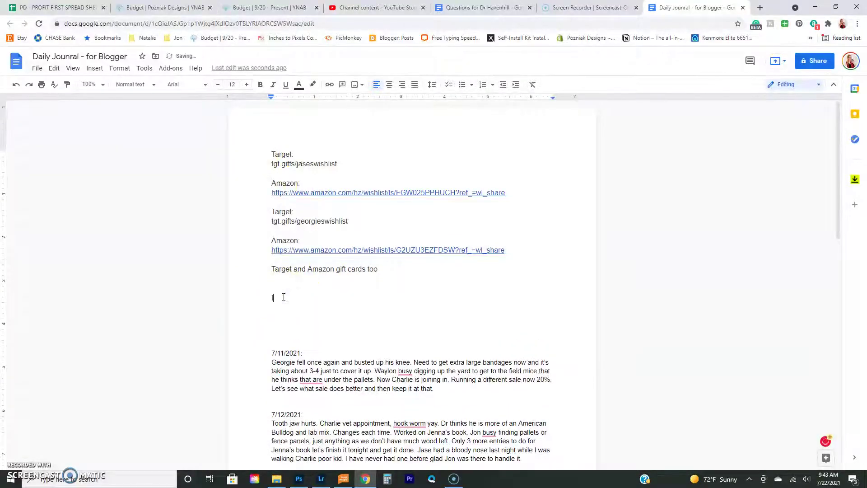
key("BackSpace")
type("Took Hank to the vet as he has been coughing for about 3 w")
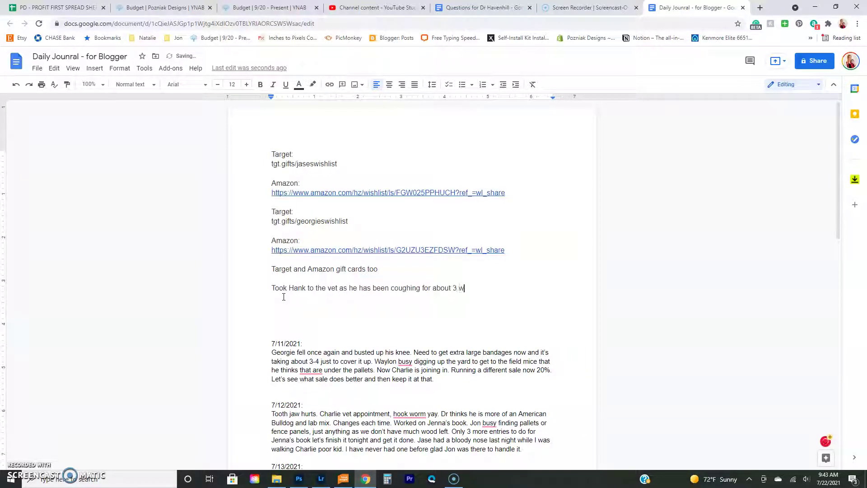
- Continue the paragraph with the news of fluid outside his chest cavity and the ER visit to have it drained, ending "My poor Hanky."
type("just to get worse. We got the horrible news that he had fluid on the outside of his")
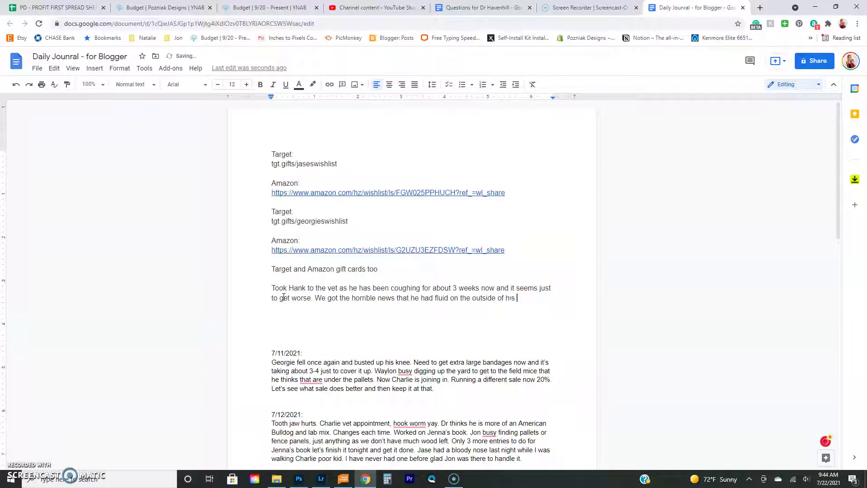
type("vity and needed to go to the ER to have it tapped and drained to see what is")
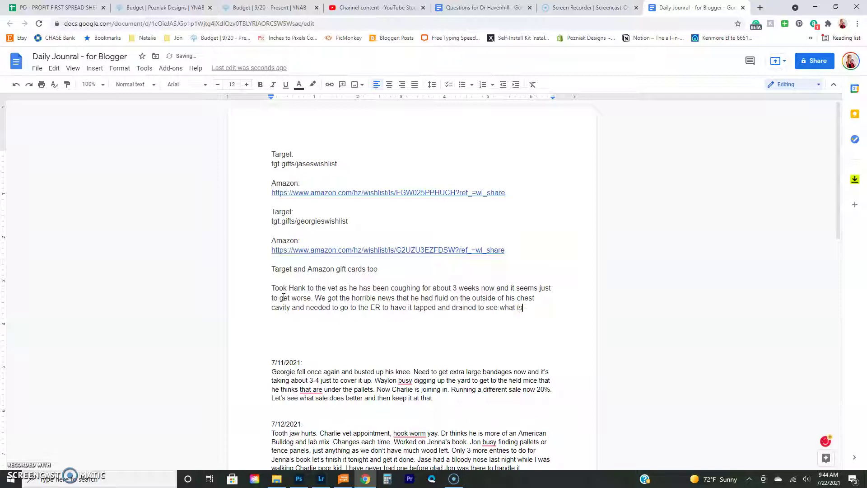
type(". My poor Hanky.")
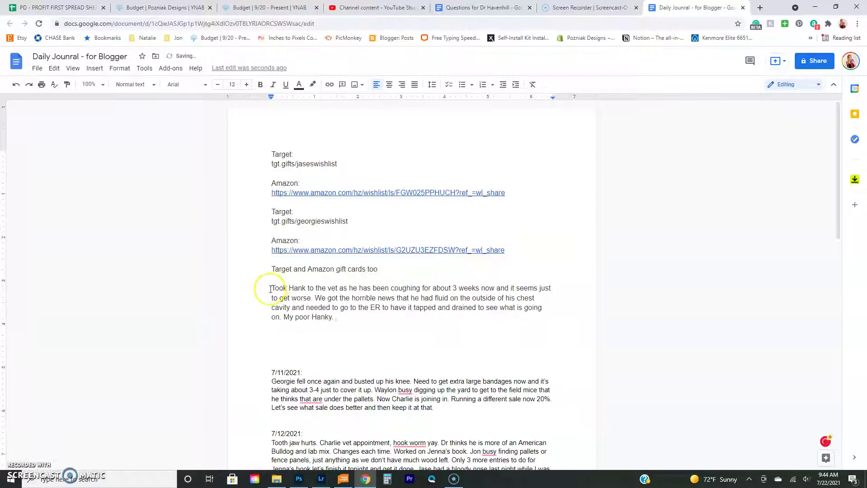
- Copy the new journal paragraph and paste it over the placeholder text in the Photoshop text box
left_click_drag(270, 289, 337, 321)
key("ctrl+c")
left_click(299, 479)
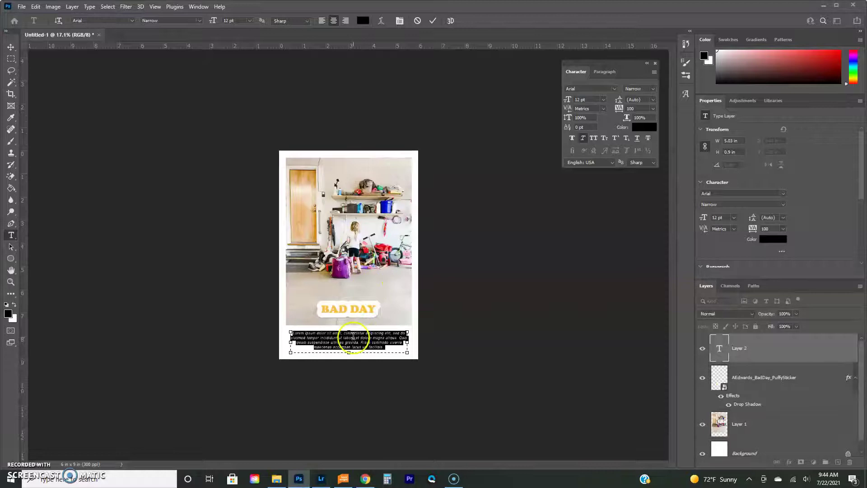
key("ctrl+v")
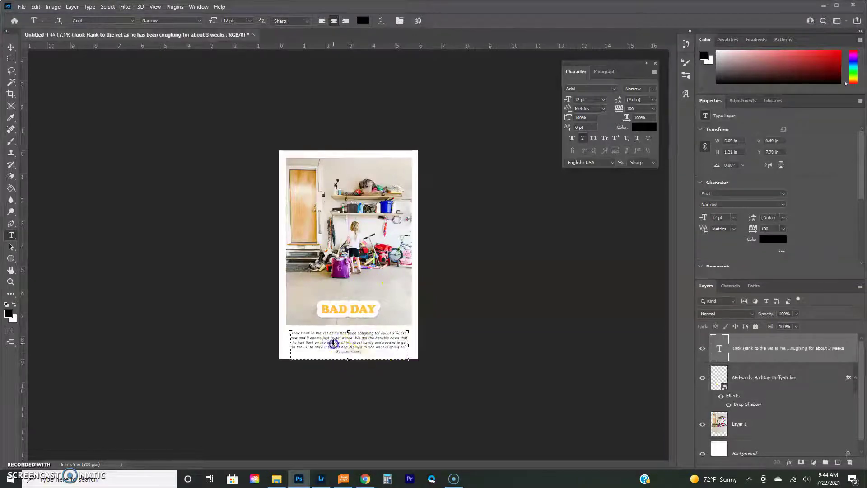
- Remove the faux italic style from all of the journaling text below the photo
left_click_drag(308, 328, 281, 317)
left_click(583, 138)
left_click(568, 276)
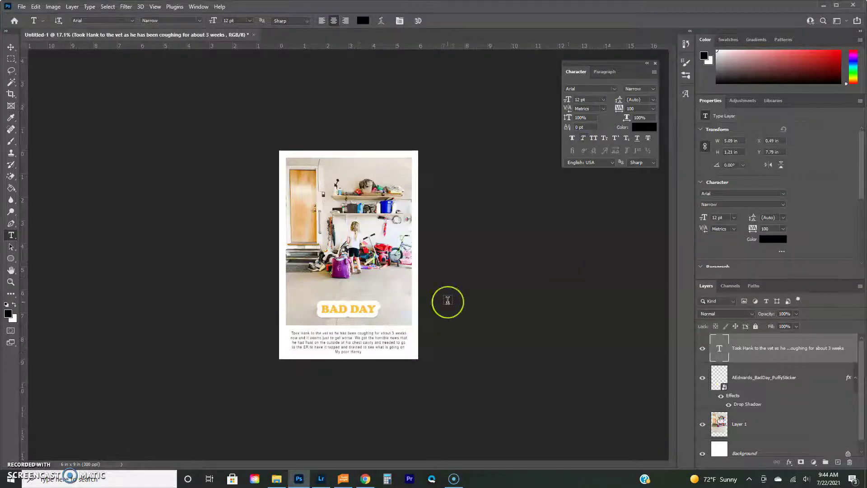
key("ctrl+plus")
key("v")
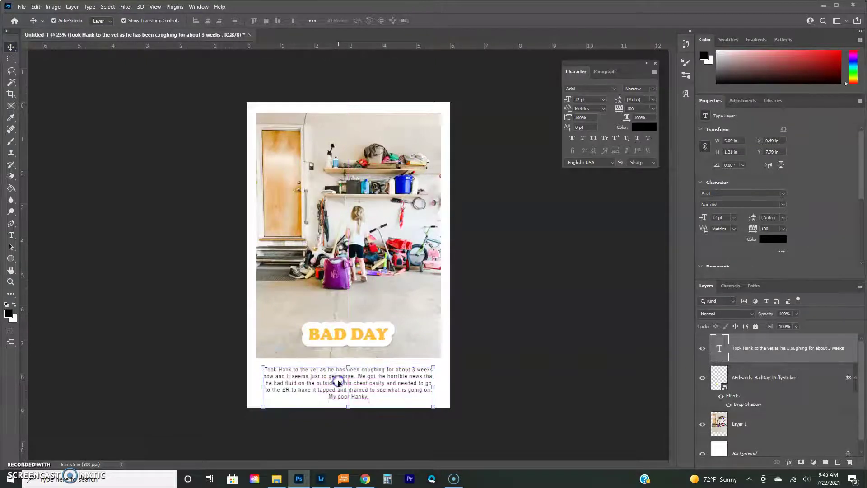
- Save a JPEG copy of the page in the JULY folder as Blurb page 6x9 tb JULY 21 pg 56
left_click(22, 6)
left_click(58, 124)
left_click(113, 364)
left_click(343, 295)
left_click(347, 308)
left_click(160, 354)
key("BackSpace")
type("6")
key("Return")
left_click(489, 119)
- Switch to BookWright, place the imported Blurb page 6x9 tb JULY 21 pg 56 on page 31, and open the page 32–33 spread
left_click(344, 479)
left_click(114, 91)
scroll(400, 391, "down", 4)
left_click(293, 393)
left_click(633, 452)
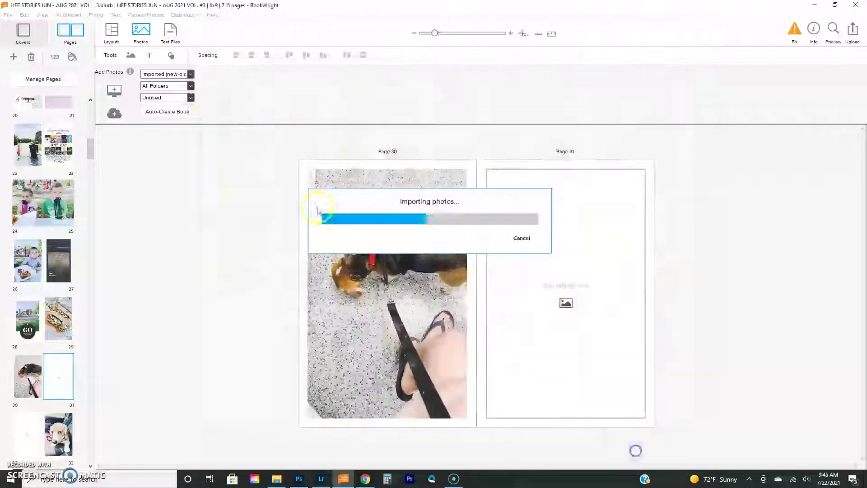
left_click(24, 431)
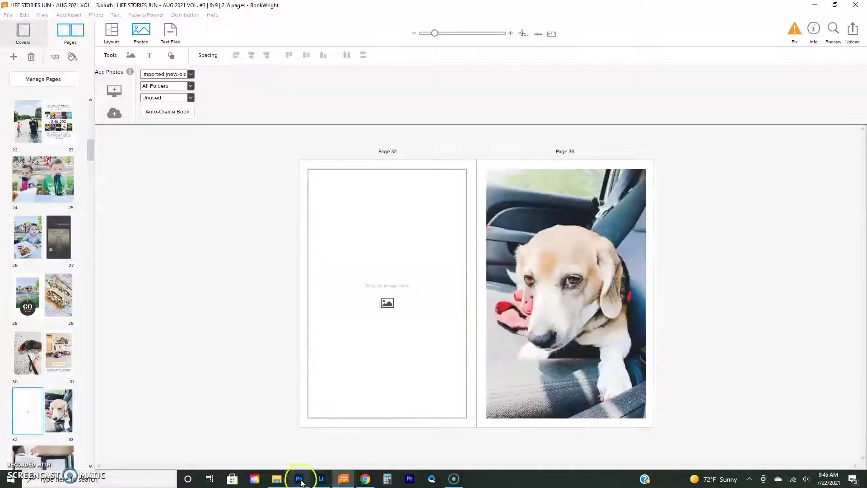
- Switch to Lightroom and open the first June 12, 2021 photo, the dog's face in profile, for editing in Photoshop
left_click(321, 478)
left_click(184, 396)
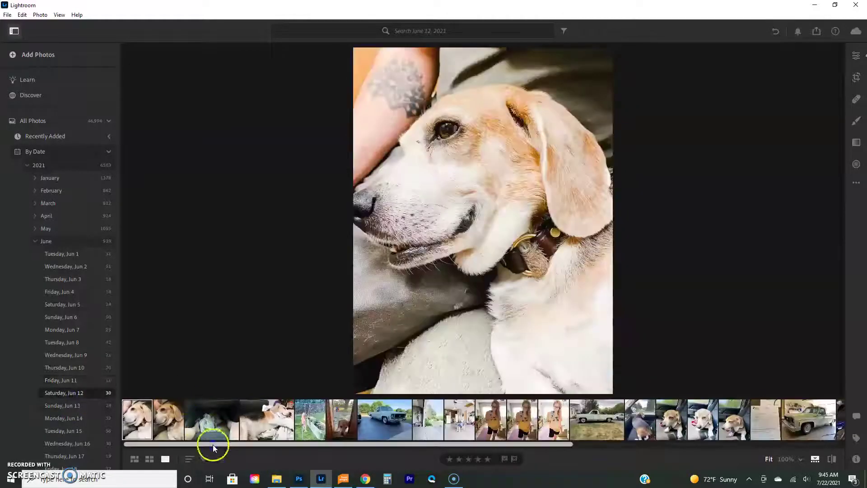
left_click_drag(213, 444, 230, 447)
left_click(129, 418)
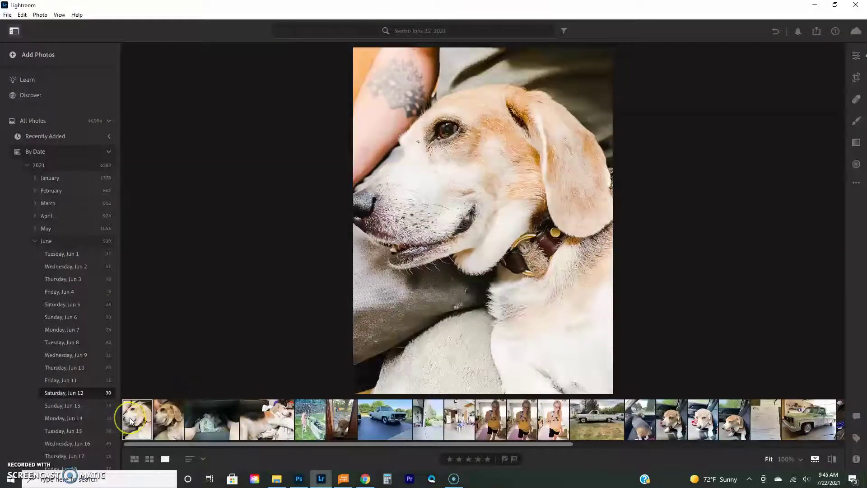
right_click(129, 417)
left_click(151, 313)
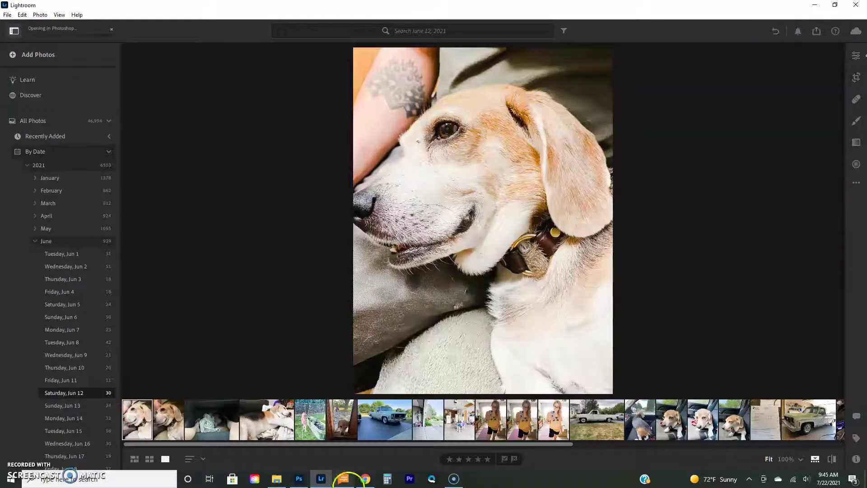
- Search the scrapbooking files in File Explorer for goodbye embellishments
left_click(276, 478)
left_click(650, 131)
type("goodbye")
key("Return")
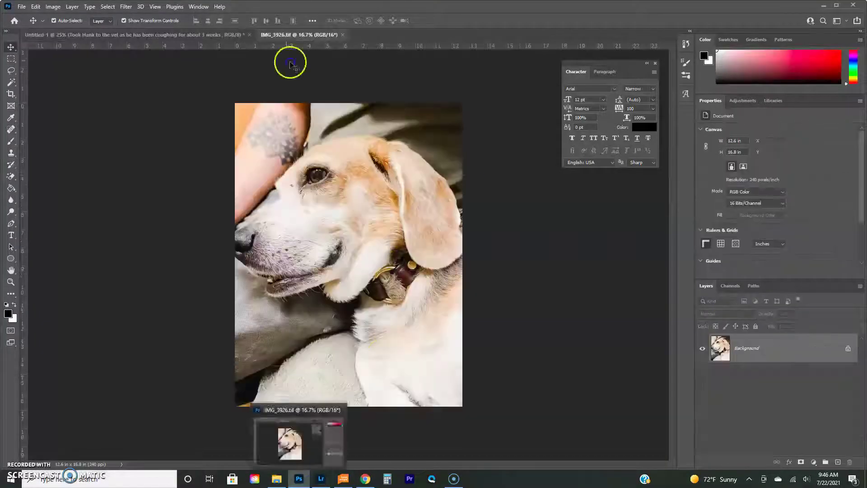
- Clear the journaling text, the BAD DAY sticker and the garage photo from the 6x9 Photoshop page
left_click(108, 35)
left_click(343, 352)
key("Delete")
left_click(344, 338)
key("Delete")
left_click(352, 383)
key("Delete")
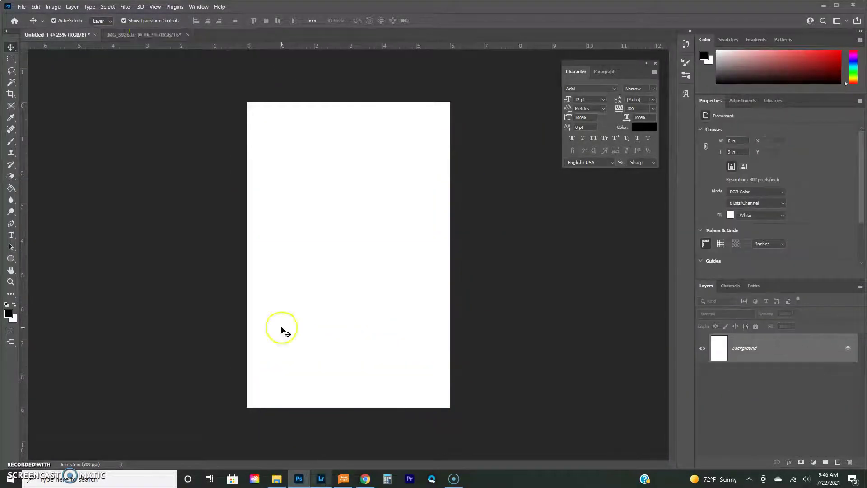
- Copy the dog photo onto the blank 6x9 page and scale it to fit within the white margins, leaving space below for journaling
left_click_drag(141, 34, 128, 96)
left_click_drag(177, 178, 360, 206)
left_click(319, 95)
left_click_drag(221, 77, 342, 243)
left_click_drag(420, 341, 314, 202)
left_click_drag(457, 393, 420, 344)
left_click_drag(302, 233, 320, 245)
left_click(308, 434)
- Search the Hybrid Scapbooking folder again for a dog or bye embellishment
left_click(276, 478)
left_click(686, 132)
type("bye")
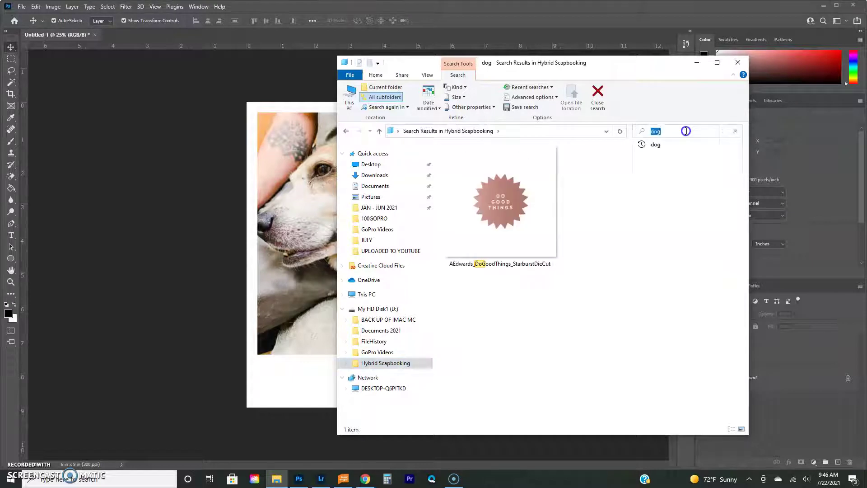
- Browse the Ali Edwards JUST WRITE, STORIES BY MONTH and STORY KITS folders for a suitable embellishment
left_click(381, 362)
double_click(475, 170)
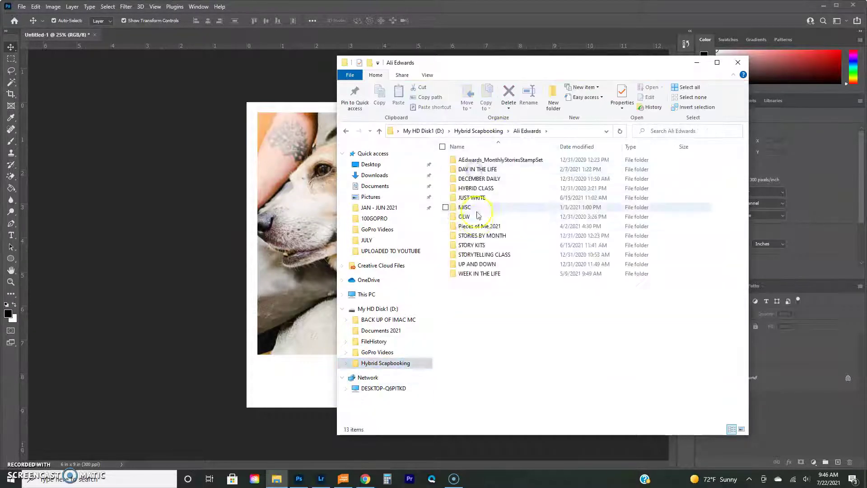
double_click(472, 197)
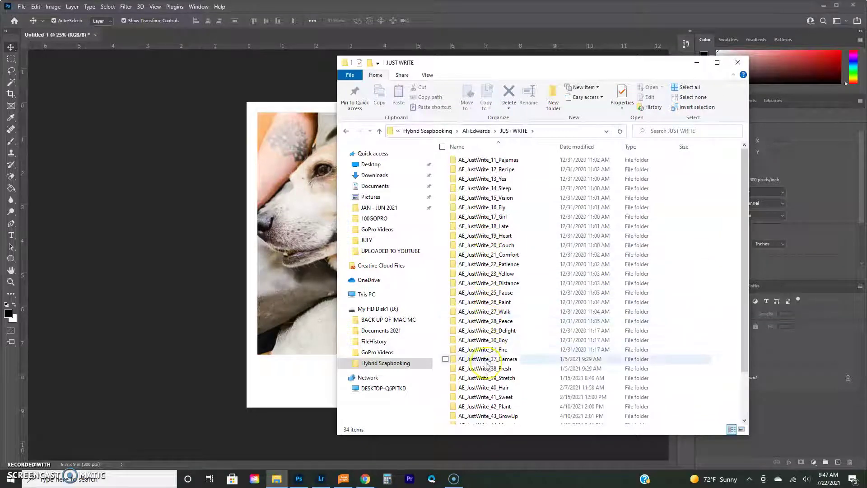
scroll(485, 358, "down", 1)
left_click(475, 130)
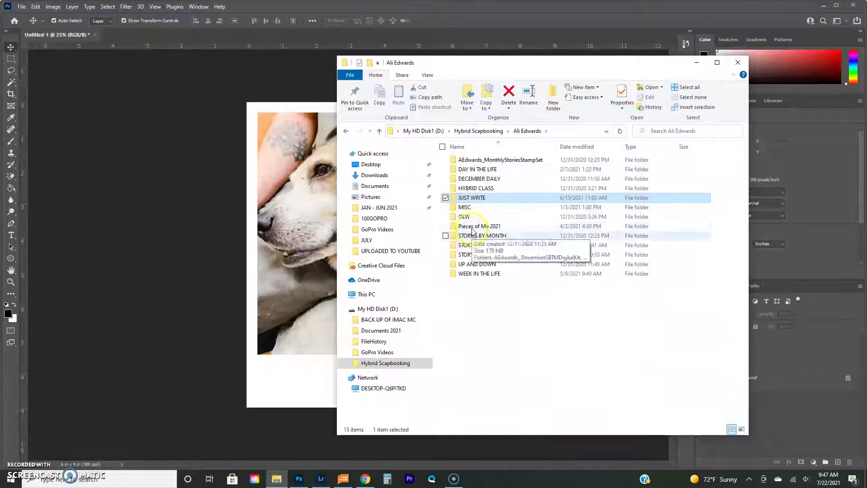
double_click(473, 236)
left_click(476, 130)
double_click(469, 244)
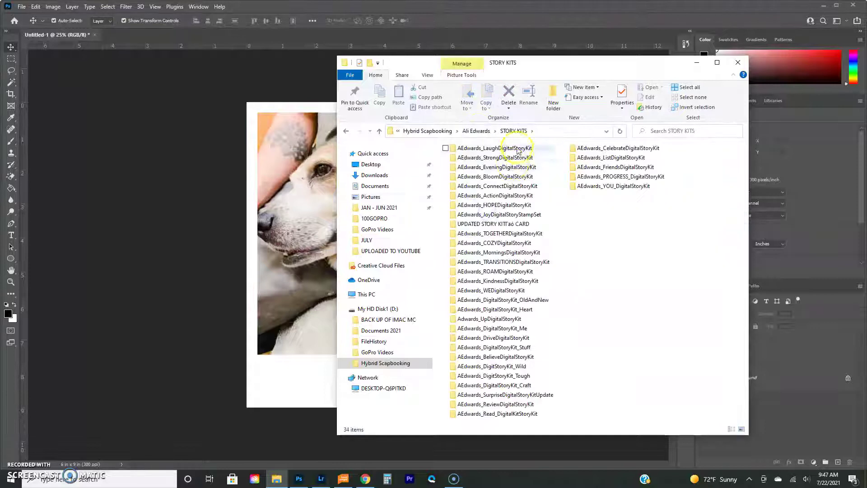
- Look through the stamp set and chipboard shapes of the Tough digital story kit, showing the shapes as extra large icons
double_click(493, 376)
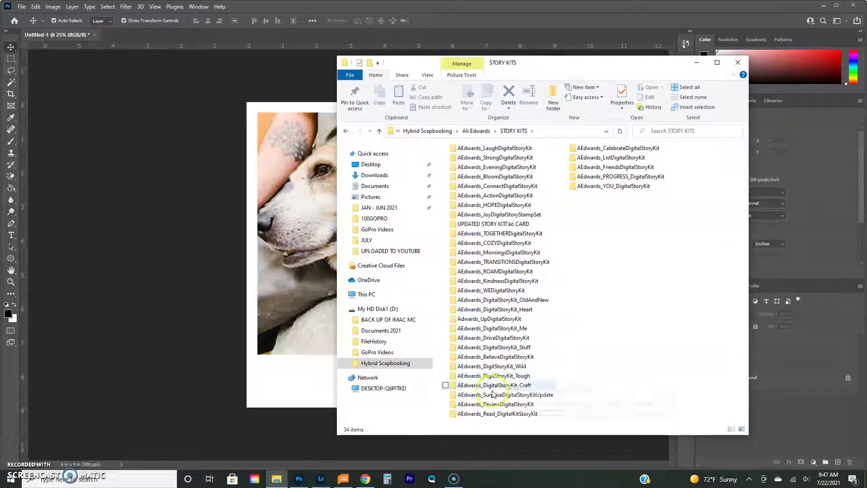
double_click(488, 186)
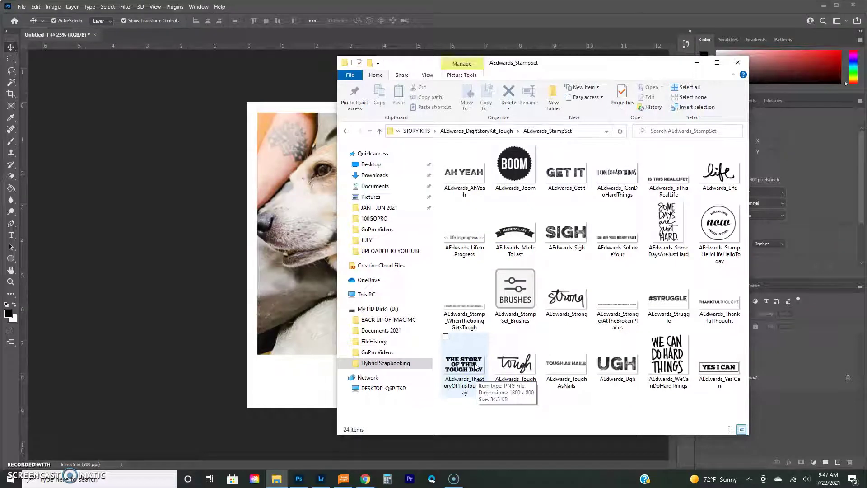
left_click(480, 130)
double_click(480, 156)
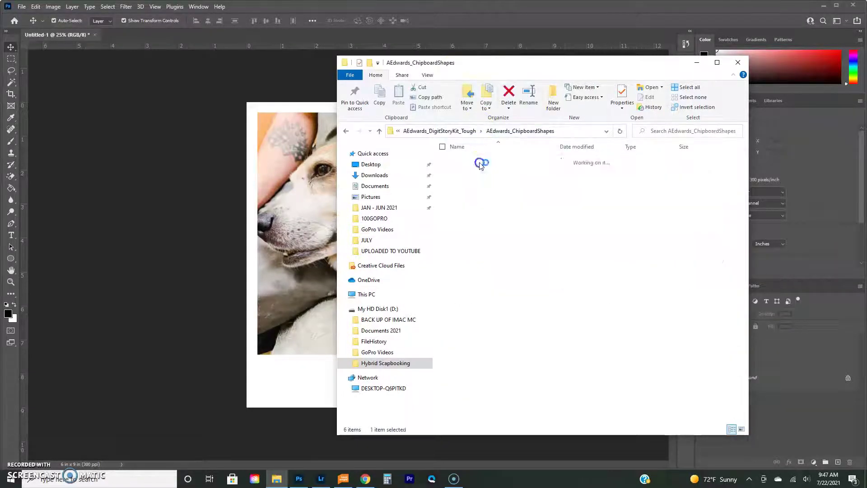
left_click(427, 75)
left_click(443, 88)
scroll(545, 229, "down", 8)
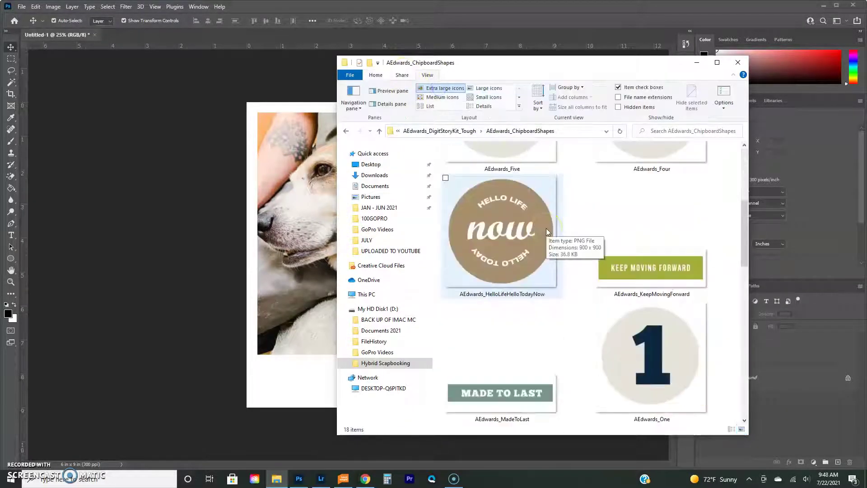
scroll(546, 229, "down", 5)
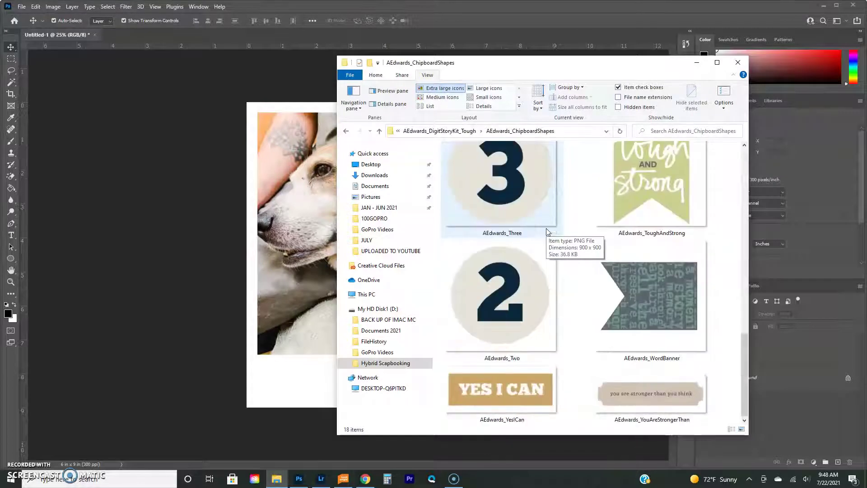
- Look through the phrase stickers and plastic strips in the Tough kit's embellishments
left_click(454, 131)
double_click(493, 171)
double_click(505, 158)
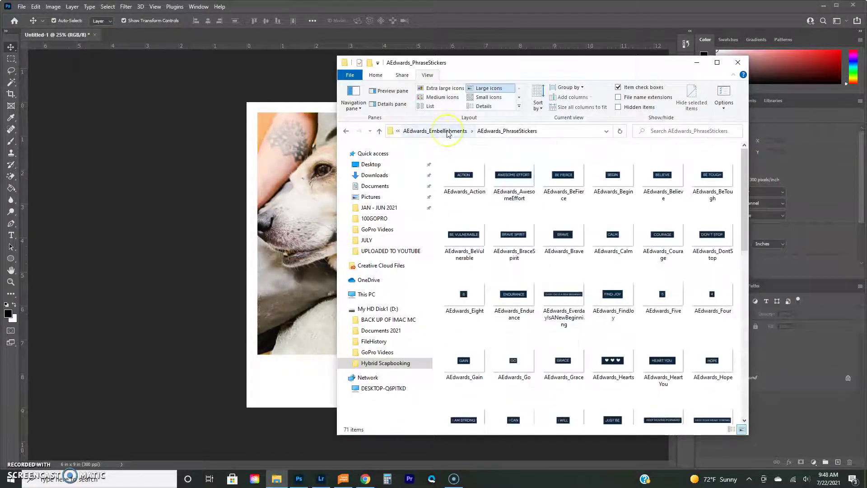
left_click(448, 131)
double_click(456, 208)
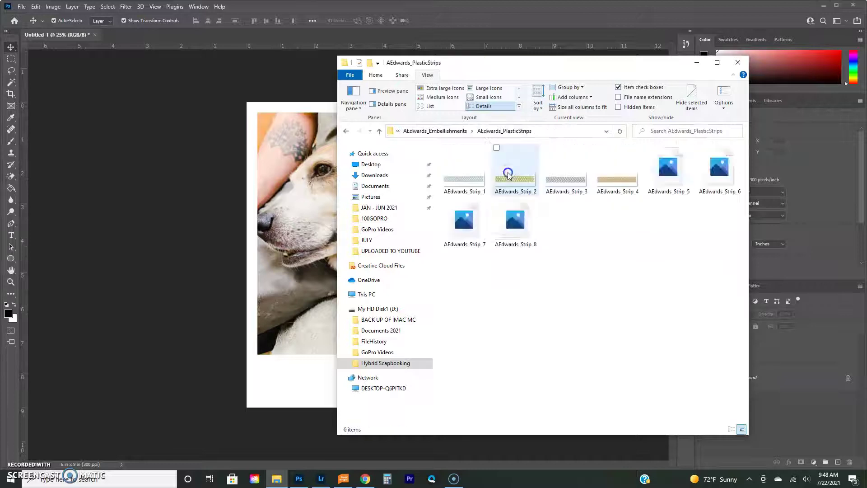
- Place the black This Was Hard badge from the AEdwards_Tough_Badges folder over the photo's lower-right corner
left_click(447, 135)
double_click(459, 174)
scroll(506, 180, "down", 5)
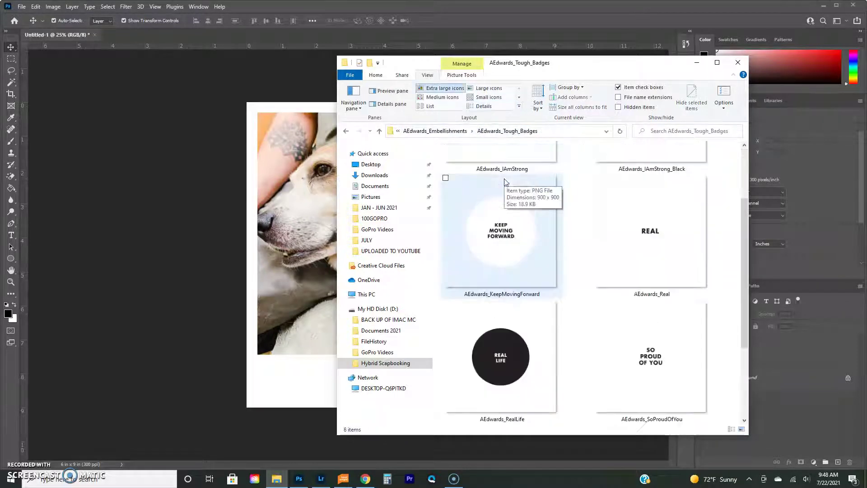
left_click_drag(650, 358, 303, 341)
left_click_drag(351, 252, 423, 317)
key("Return")
- Add a drop shadow to the This Was Hard badge
left_click(788, 462)
left_click(801, 456)
key("Return")
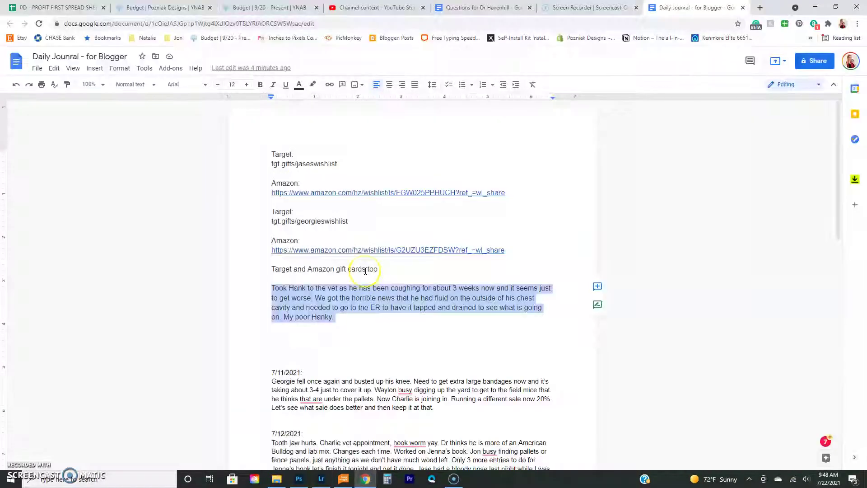
- Replace the selected journal paragraph with a farewell from "To my sweet Hank" about the last 12.5 years, ending "miss you so much my sweet boy."
type("To")
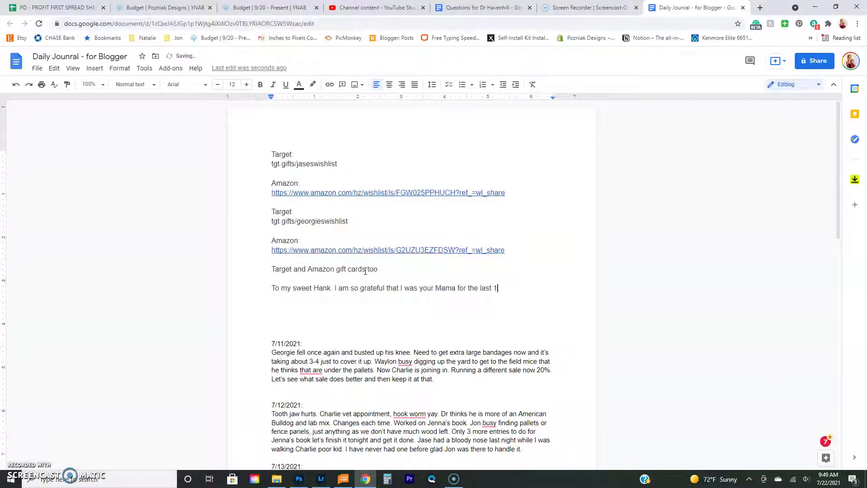
type("u have had a tough life but you always came back to me. I")
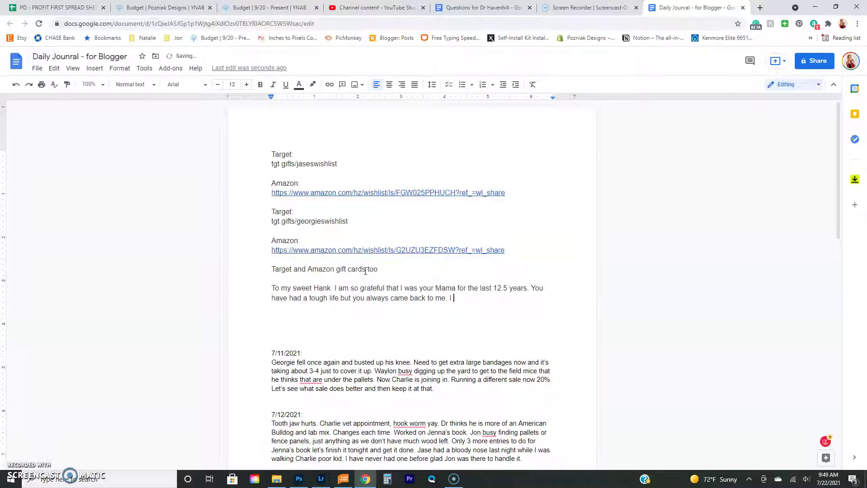
type("n with Shooter and Grandpa living it up chasing those rabbits or")
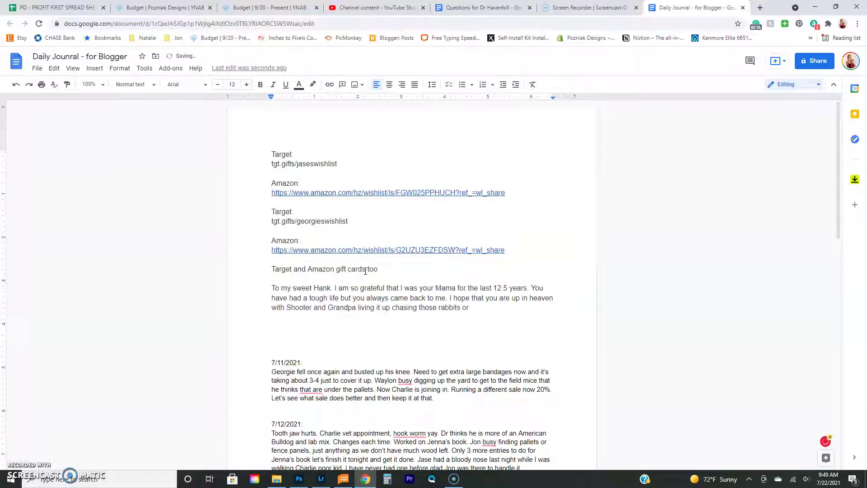
type("seemed to find. I love you and miss you so much my sweet boy.")
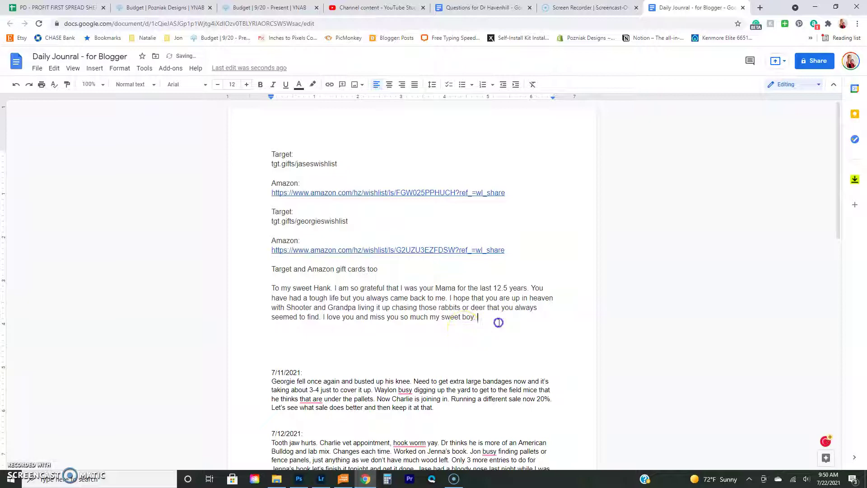
- Copy the farewell paragraph into a new text box below the photo on the Photoshop page, and delete the stray empty text layer
left_click_drag(499, 321, 246, 287)
key("ctrl+c")
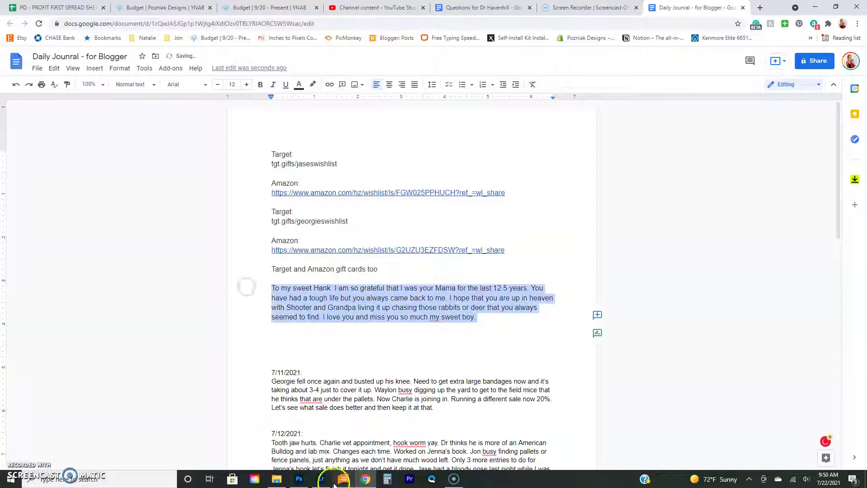
left_click(299, 478)
key("t")
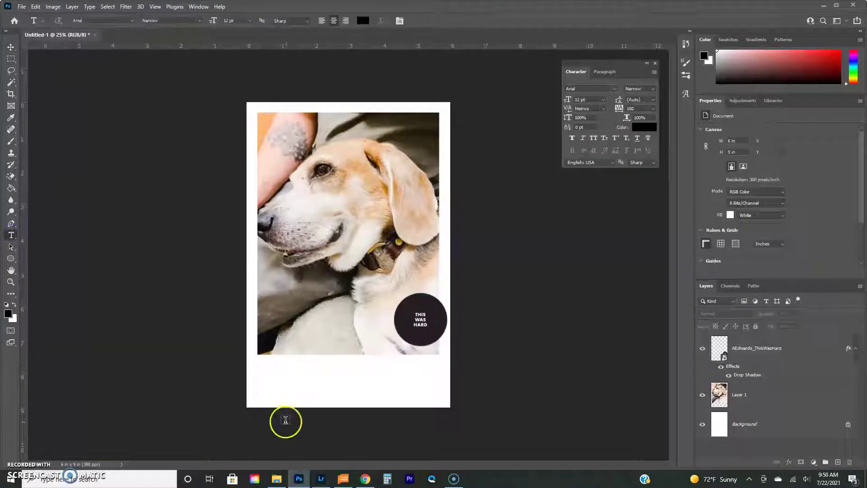
left_click_drag(257, 361, 437, 395)
key("ctrl+v")
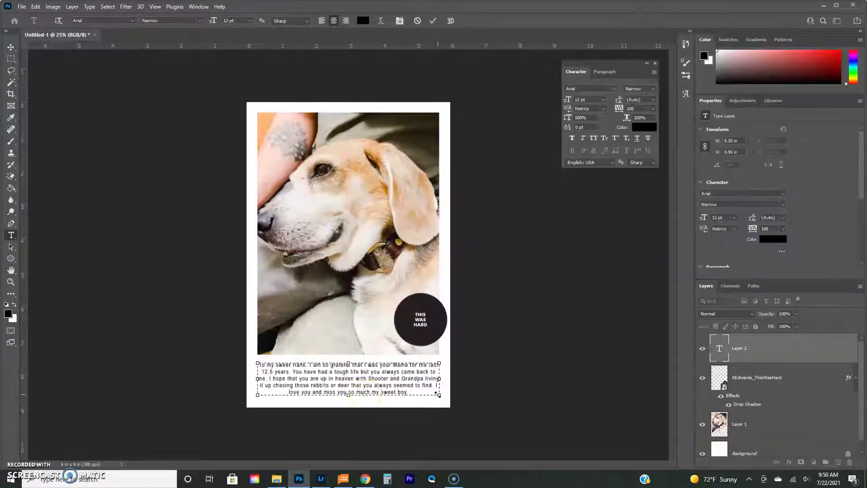
left_click(507, 343)
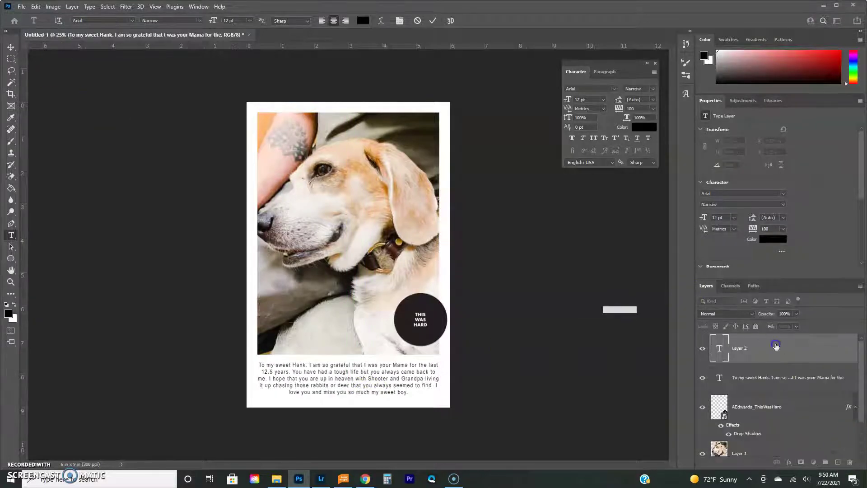
left_click_drag(776, 346, 850, 461)
- Save a JPEG copy of the page in the JULY folder as Blurb page 6x9 tb JULY 21 pg 57
left_click(21, 6)
left_click(54, 125)
left_click(113, 364)
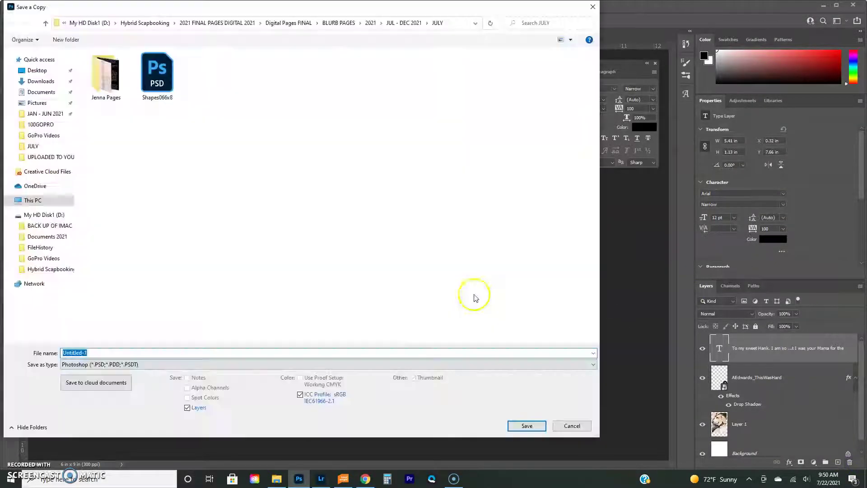
left_click(77, 273)
scroll(409, 271, "down", 3)
left_click(409, 312)
left_click(148, 352)
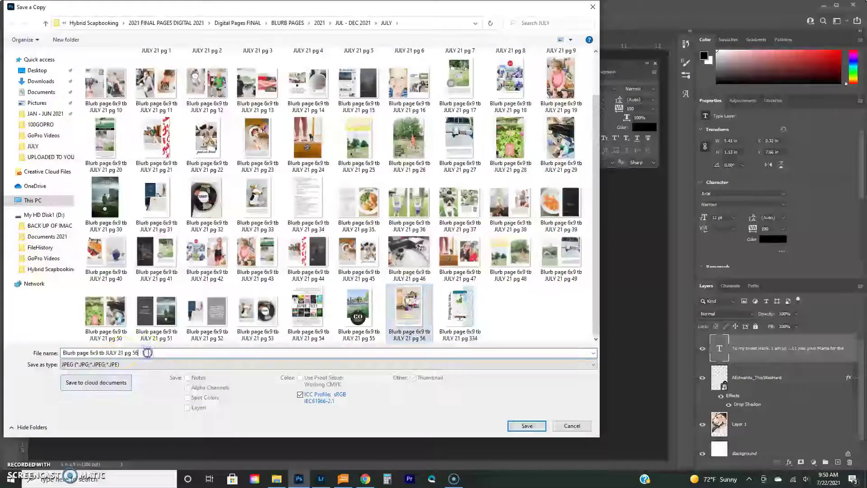
left_click(148, 352)
key("BackSpace")
type("7")
key("Return")
left_click(482, 120)
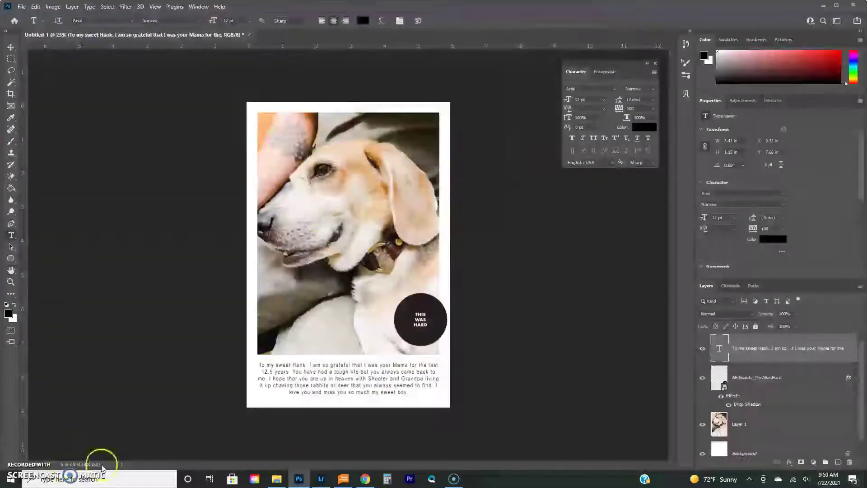
- Switch to BookWright, import Blurb page 6x9 tb JULY 21 pg 57, and place it on page 32
left_click(343, 478)
left_click(114, 91)
scroll(615, 402, "down", 5)
left_click(346, 396)
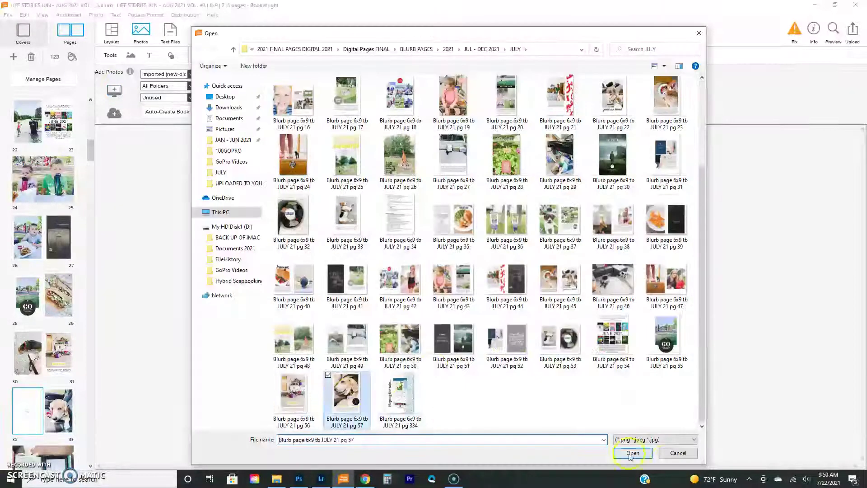
left_click(633, 453)
left_click_drag(215, 85, 344, 301)
- Open the page 36–37 spread at the empty page 37 and save the book project
scroll(66, 380, "down", 2)
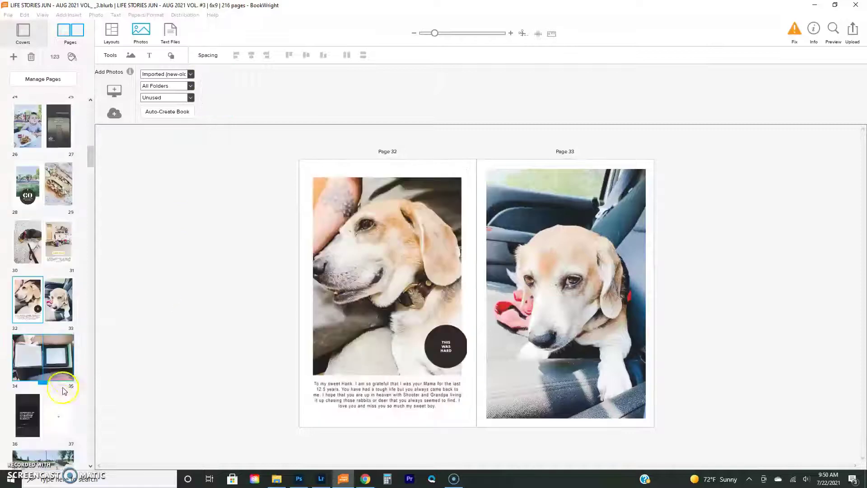
left_click(59, 411)
key("ctrl+s")
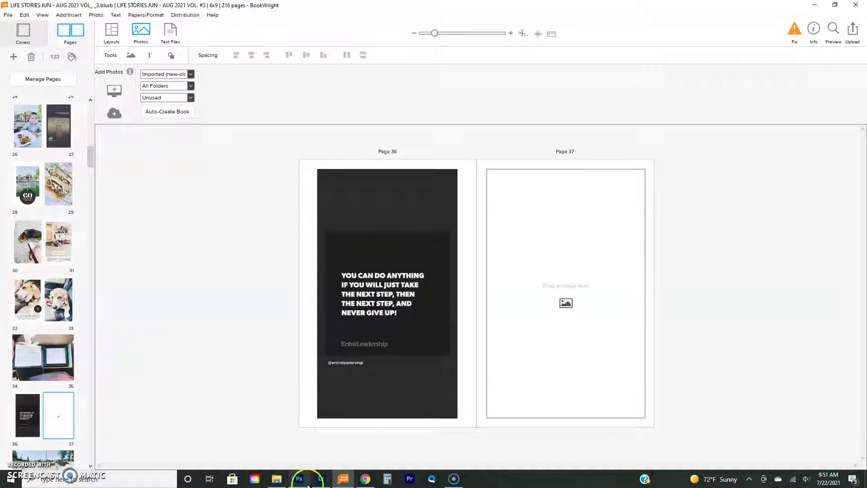